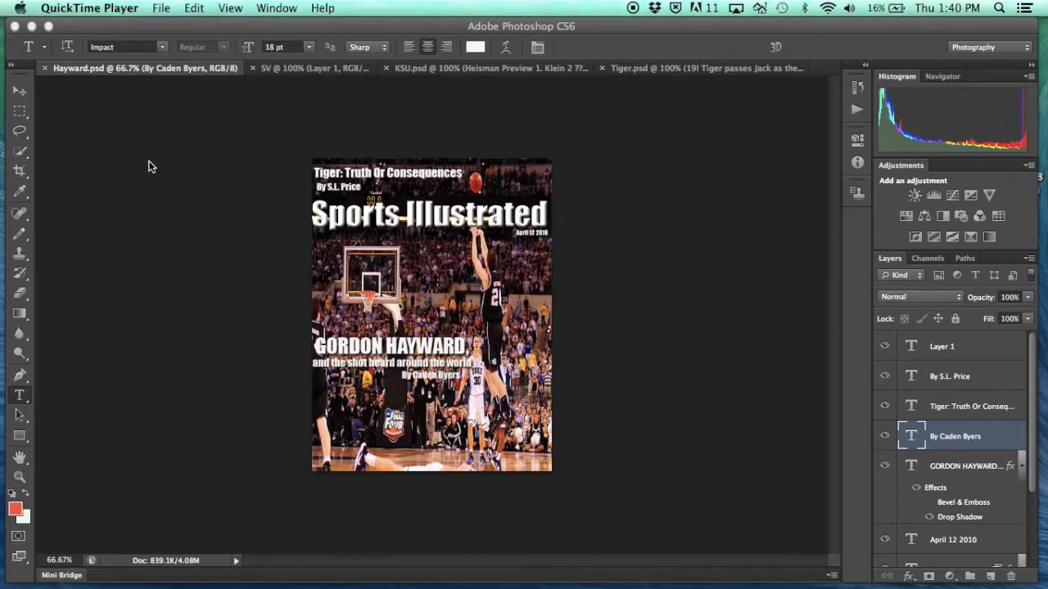
Keep Impact as the font for the cover title text.
click(394, 220)
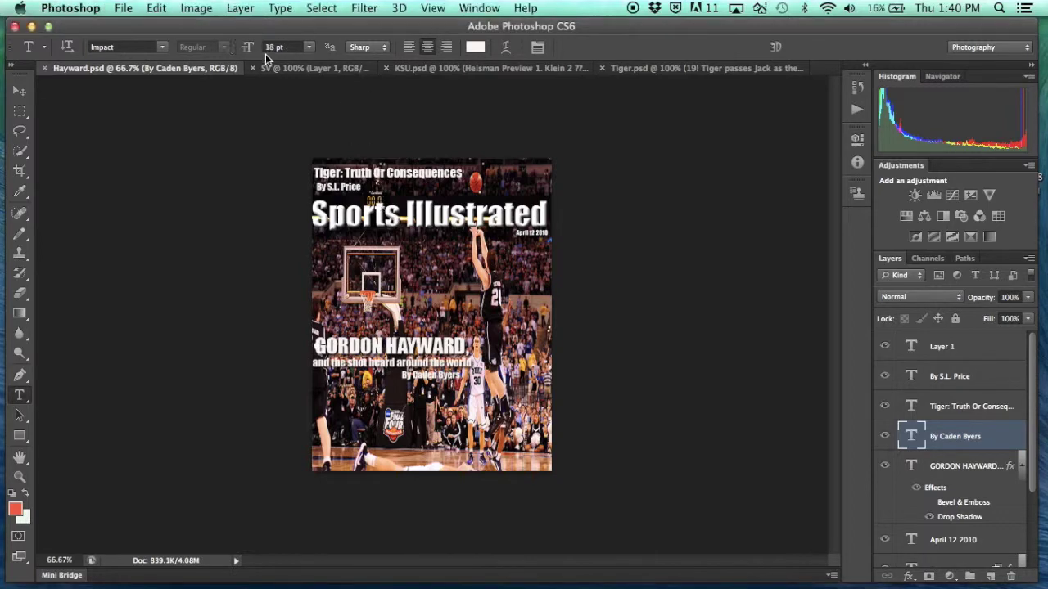
click(164, 48)
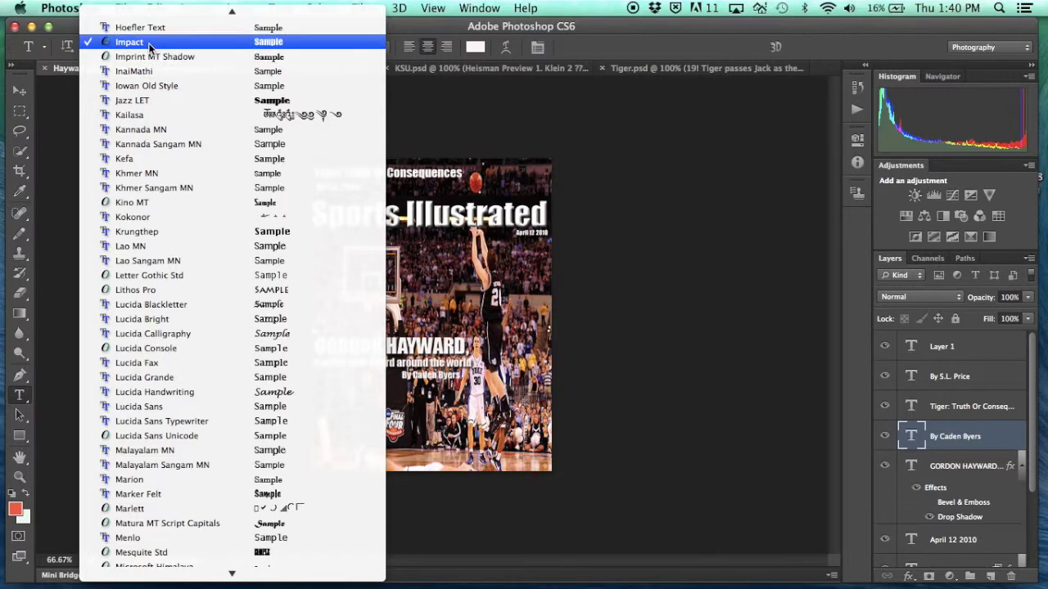
click(150, 42)
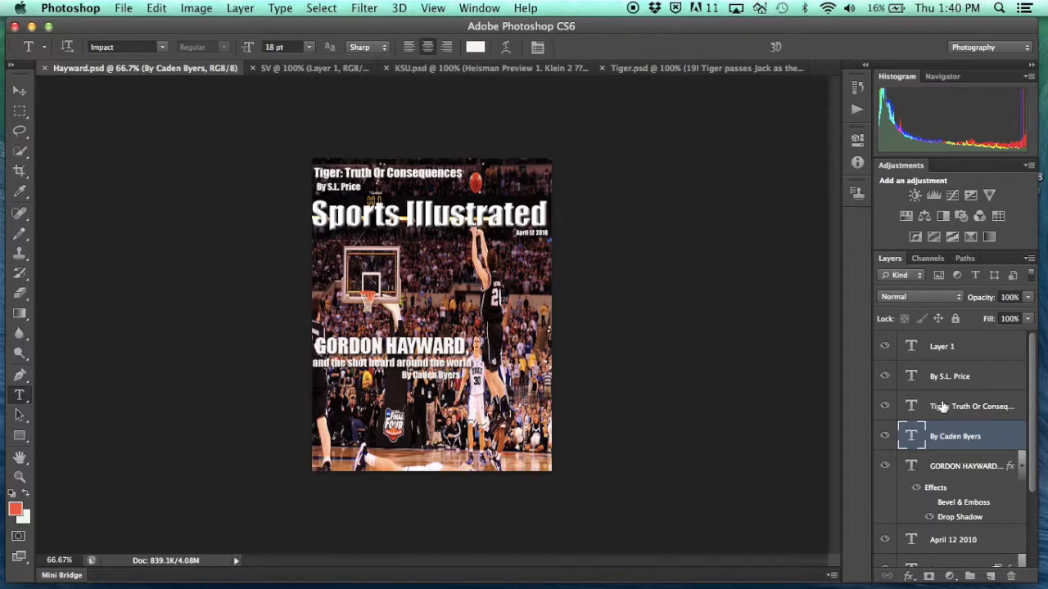
scroll(941, 407, down, 3)
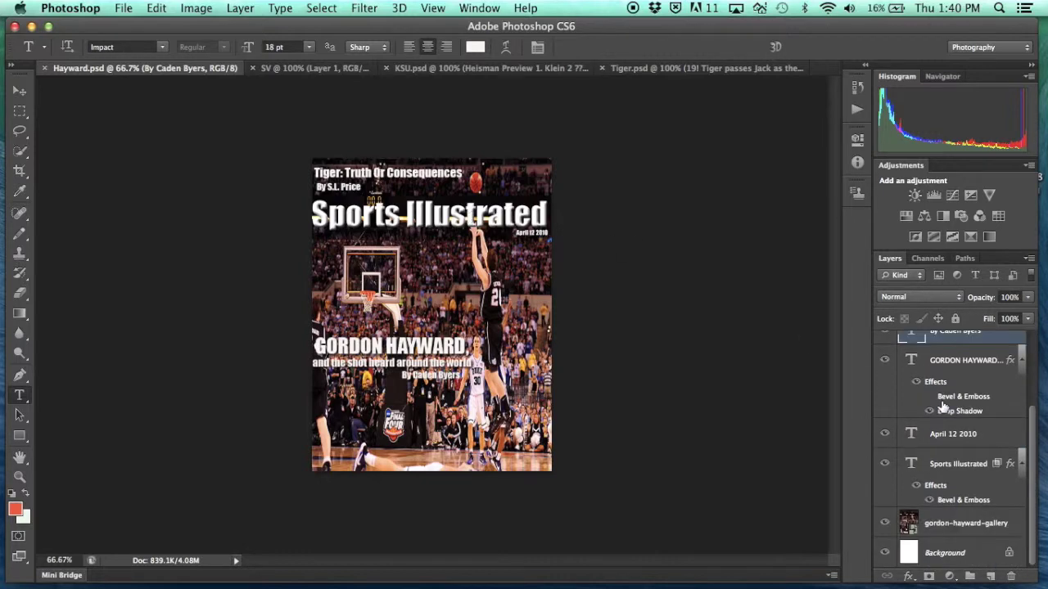
Compare the Sports Illustrated title's bevel and emboss off and on, then keep it on.
click(951, 465)
right_click(952, 464)
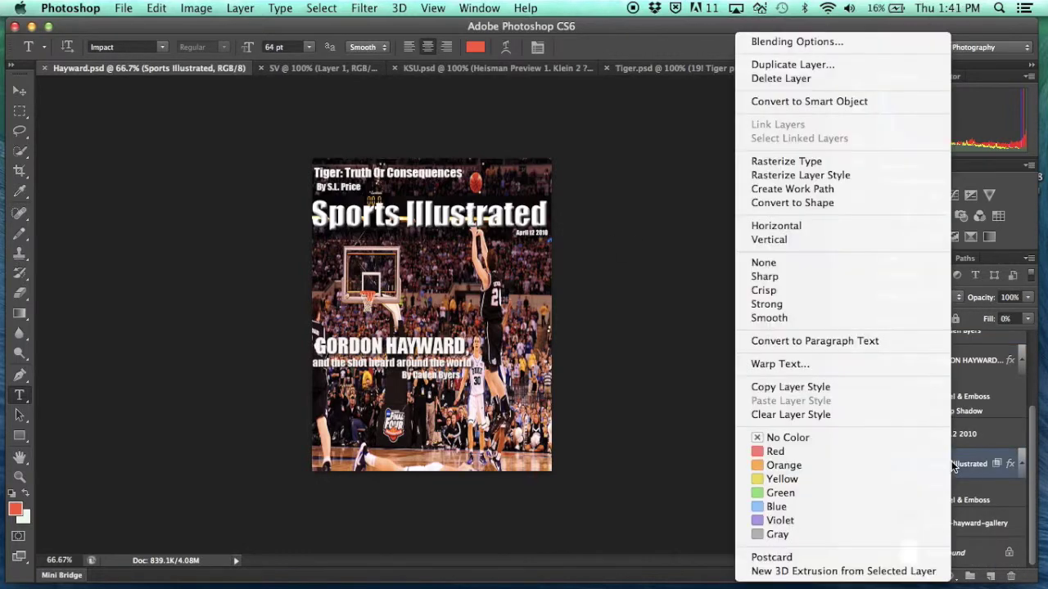
click(792, 44)
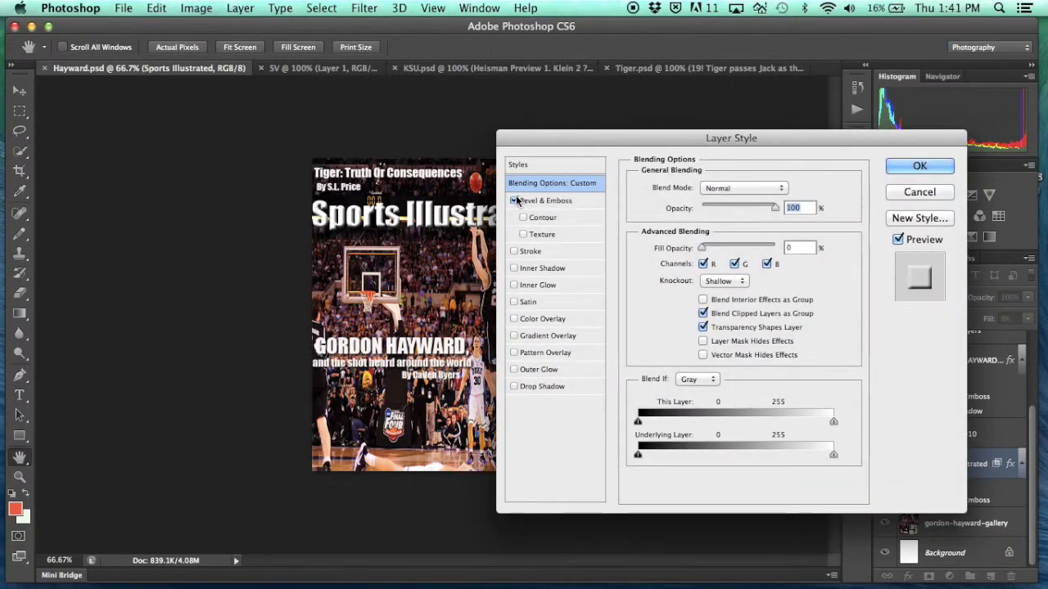
click(515, 200)
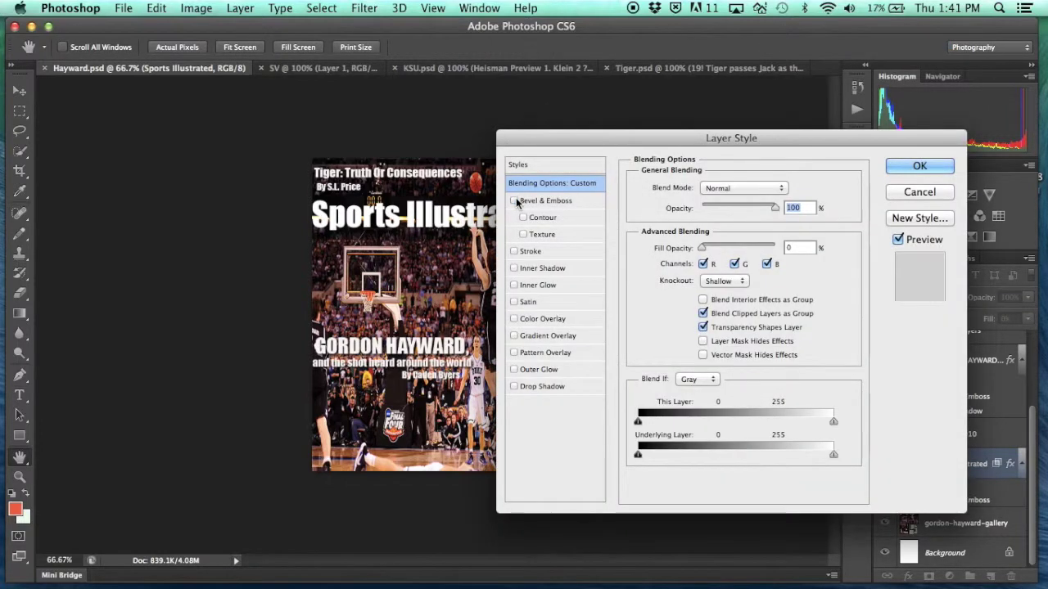
click(515, 201)
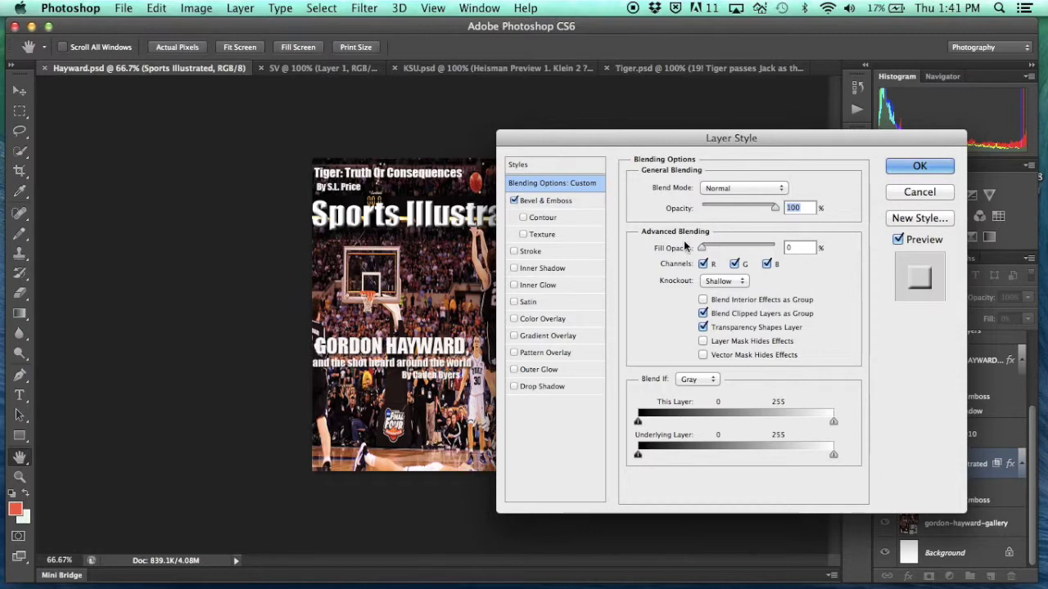
click(908, 170)
Compare the GORDON HAYWARD headline's drop shadow off and on, then keep it on.
click(386, 353)
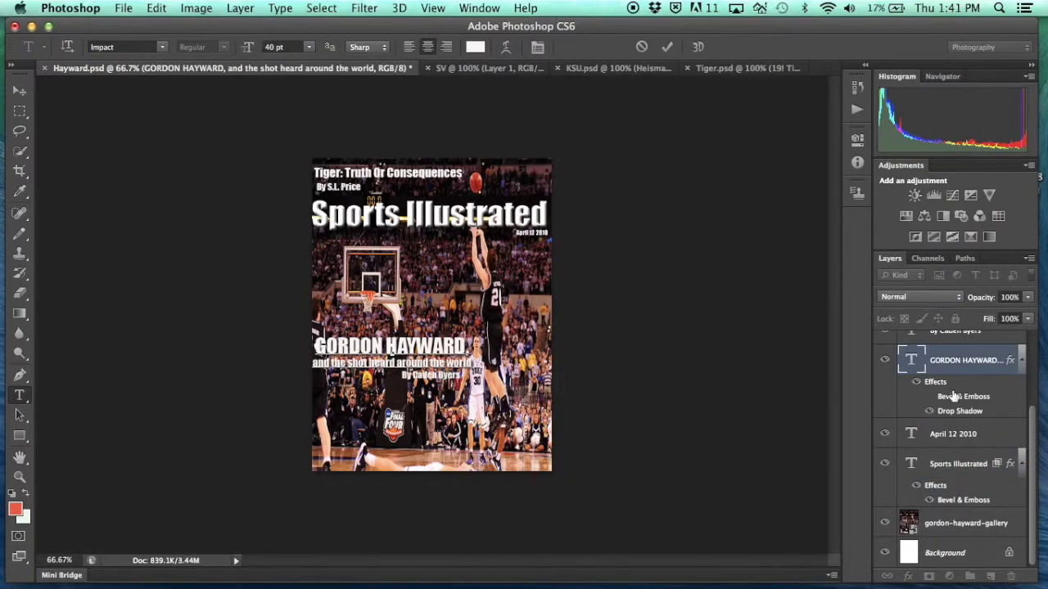
scroll(950, 441, up, 3)
key(Escape)
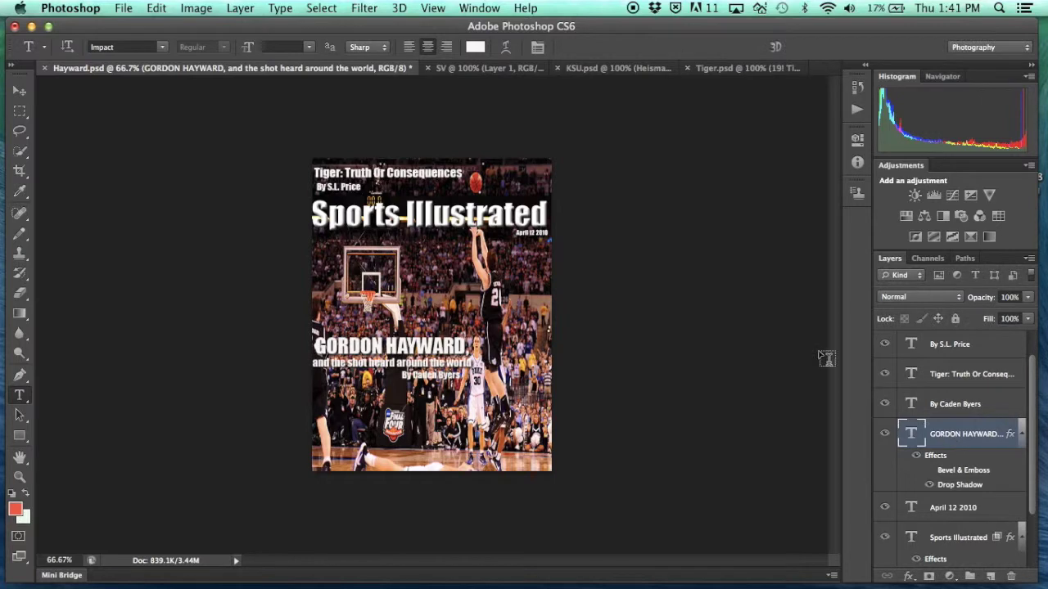
right_click(949, 434)
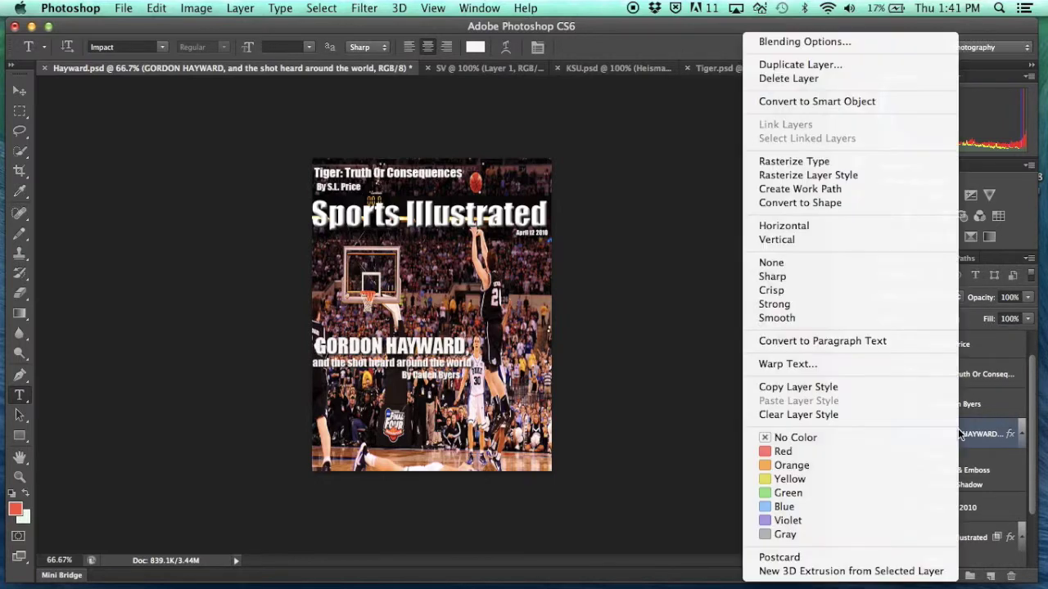
click(792, 46)
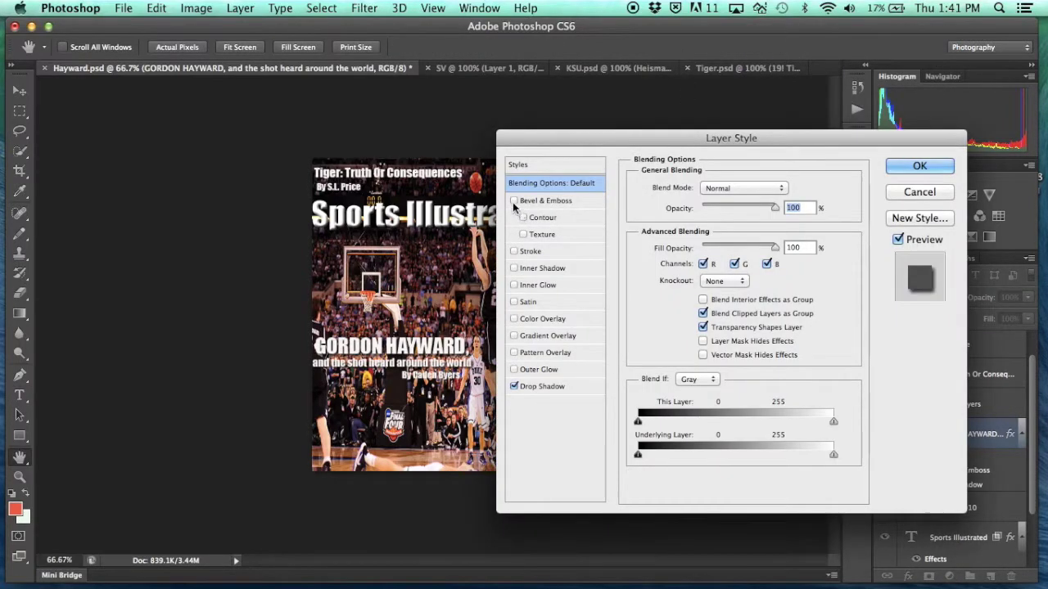
click(514, 386)
click(514, 386)
click(918, 167)
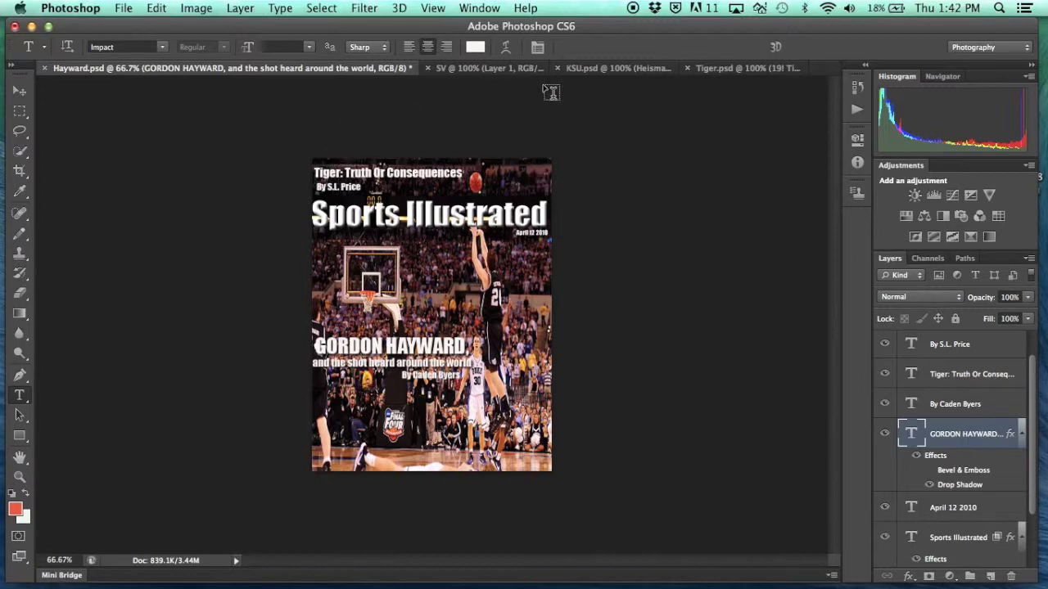
Check the Sports Illustrated title on the KSU cover, then switch to the Tiger cover.
click(599, 70)
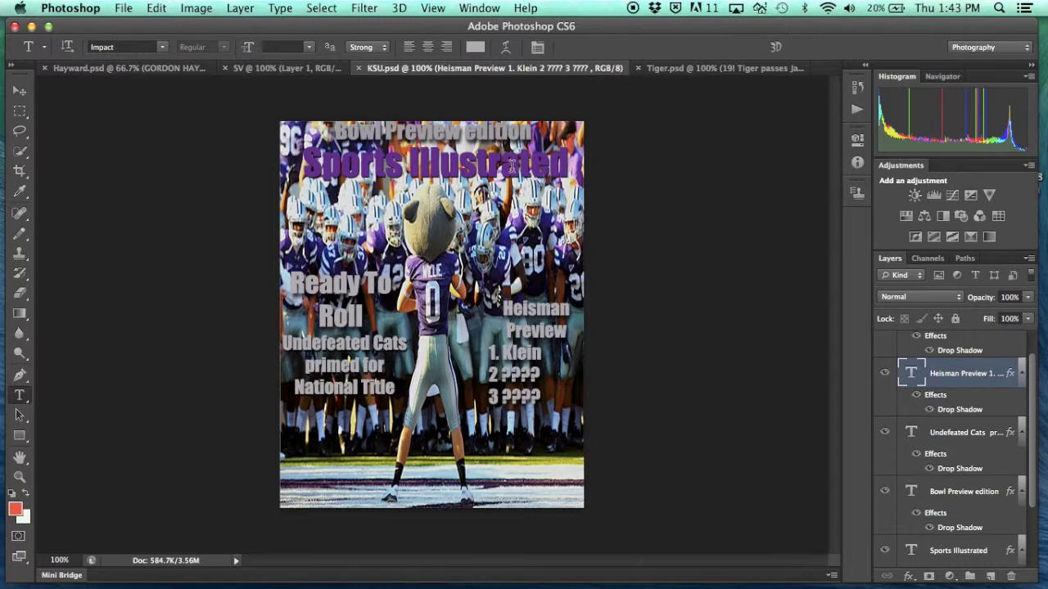
click(444, 164)
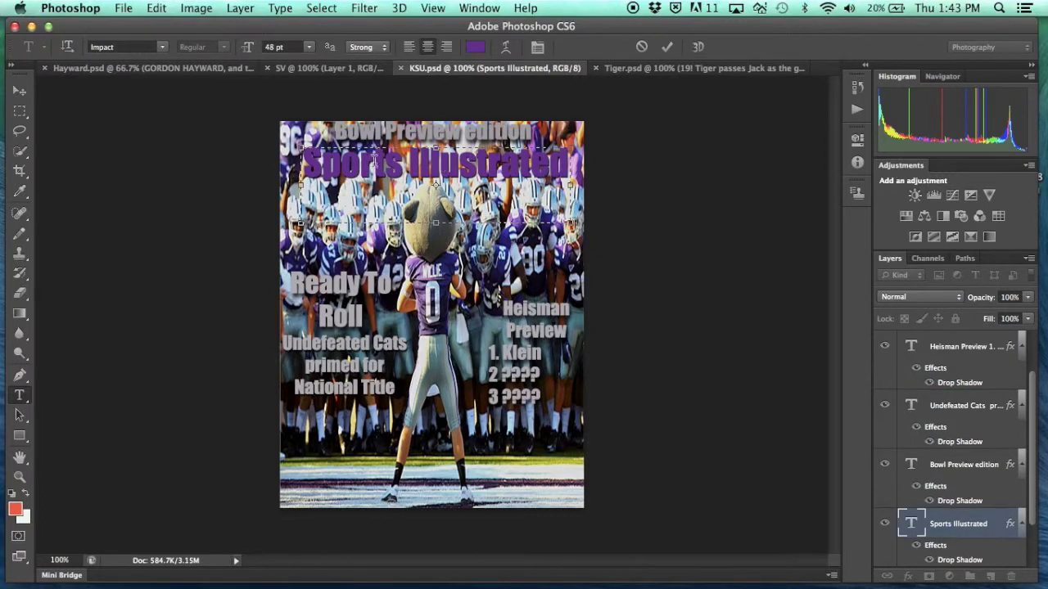
double_click(413, 164)
click(391, 164)
click(641, 71)
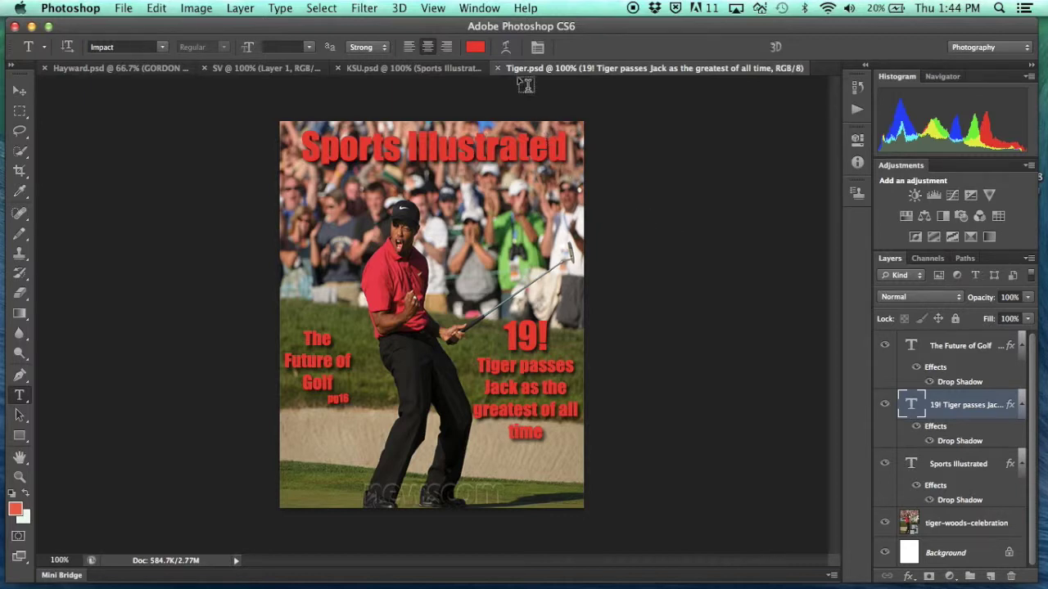
Show the SV football cover and edit its 'The Viking Way' heading.
click(278, 69)
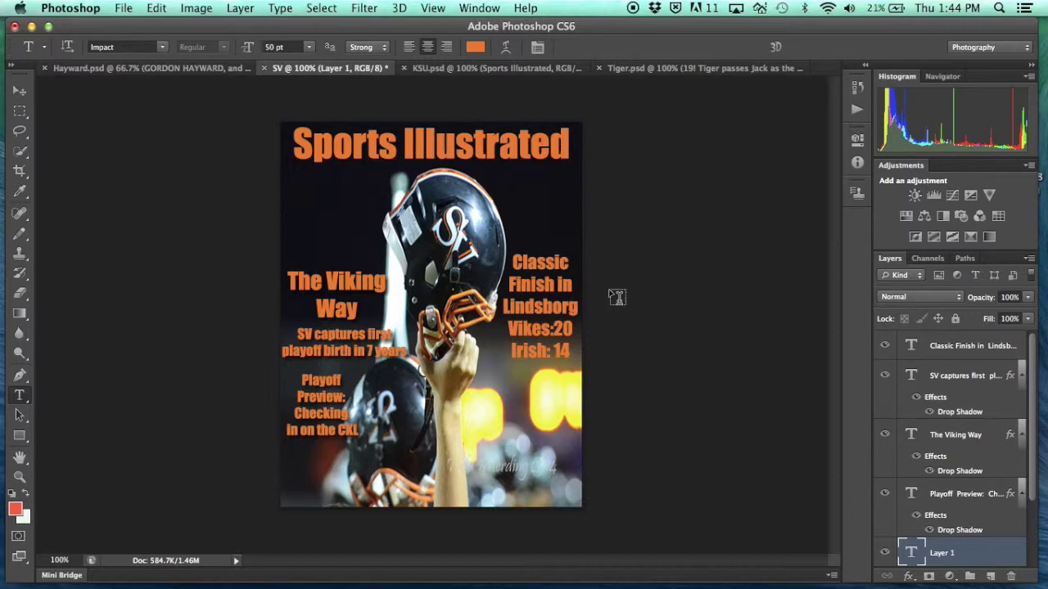
click(337, 278)
double_click(320, 283)
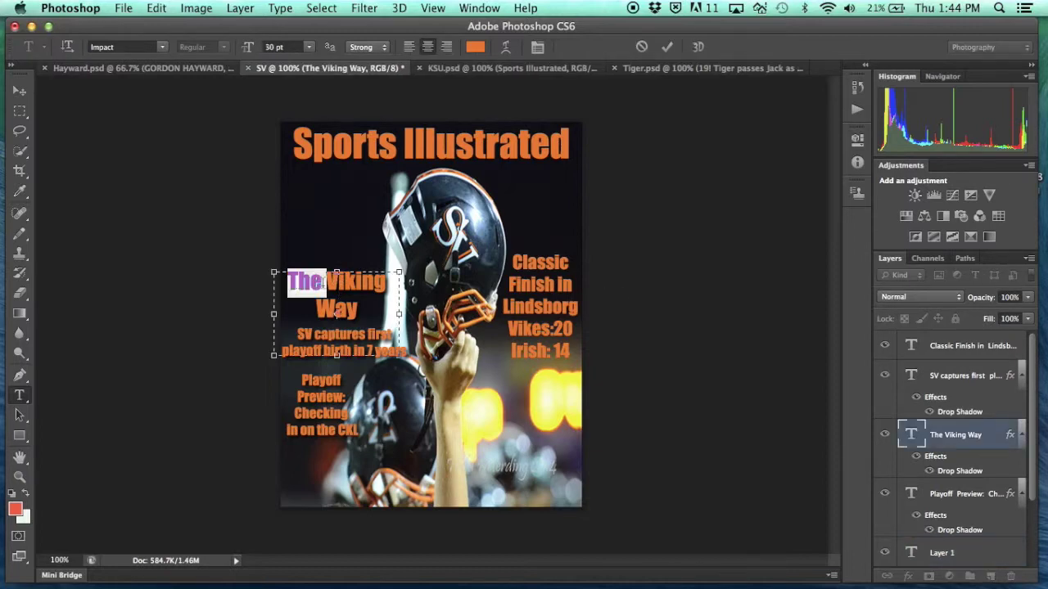
drag(360, 309, 288, 284)
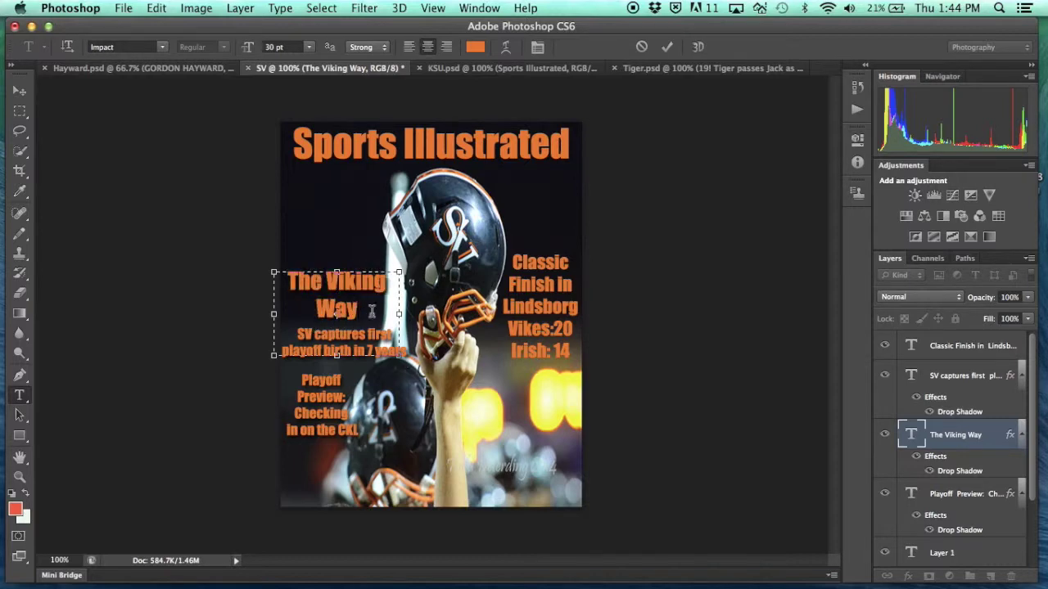
double_click(336, 309)
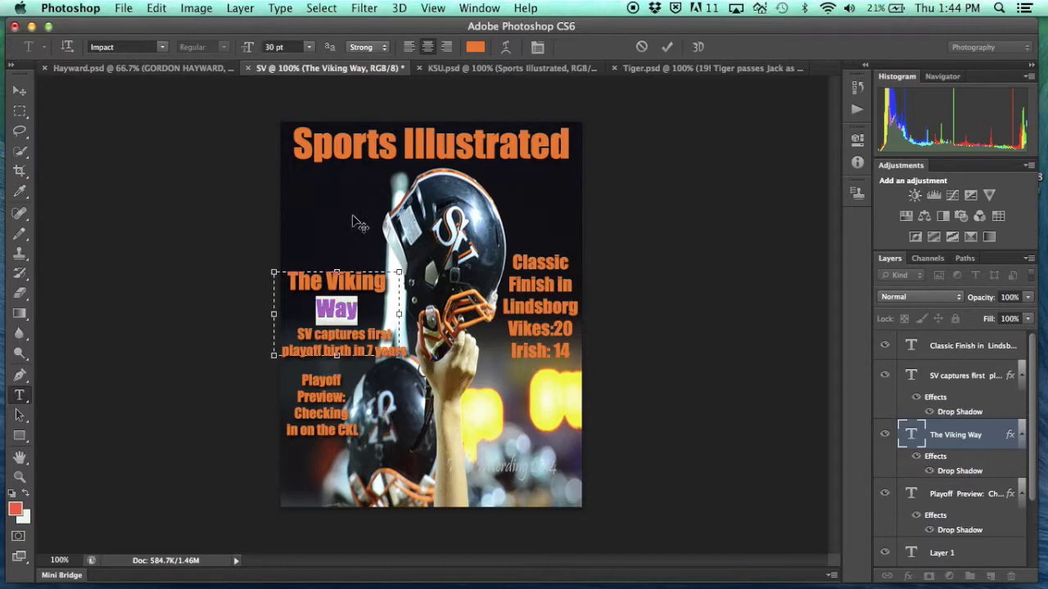
click(19, 90)
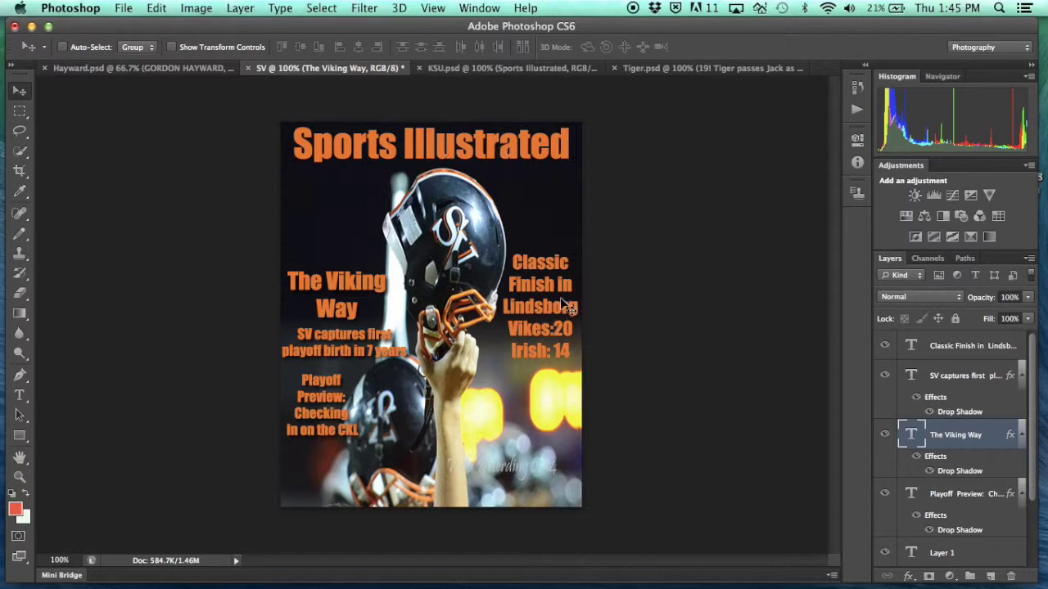
click(19, 395)
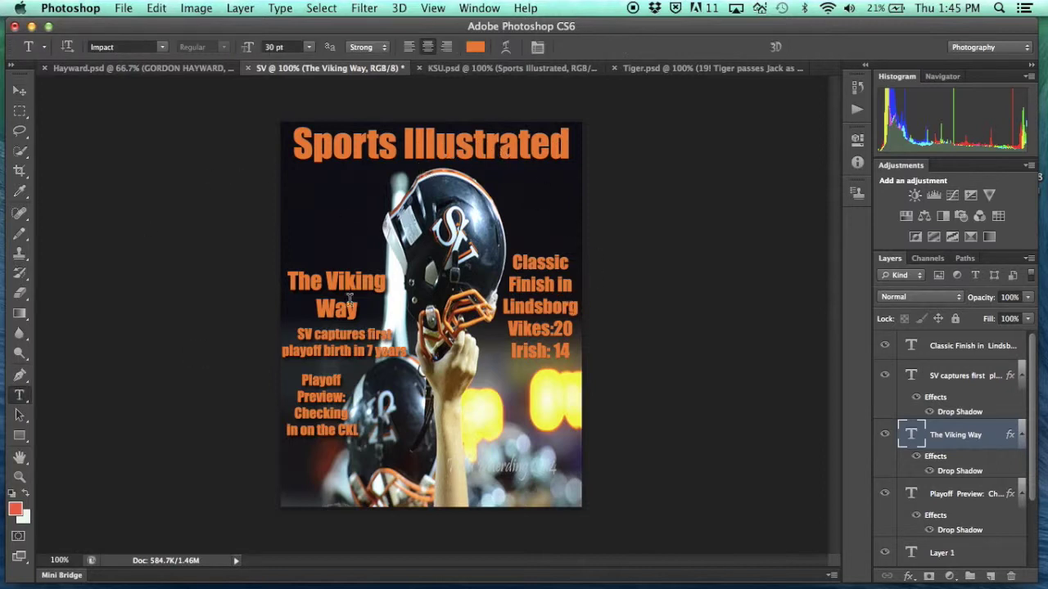
click(337, 350)
double_click(337, 350)
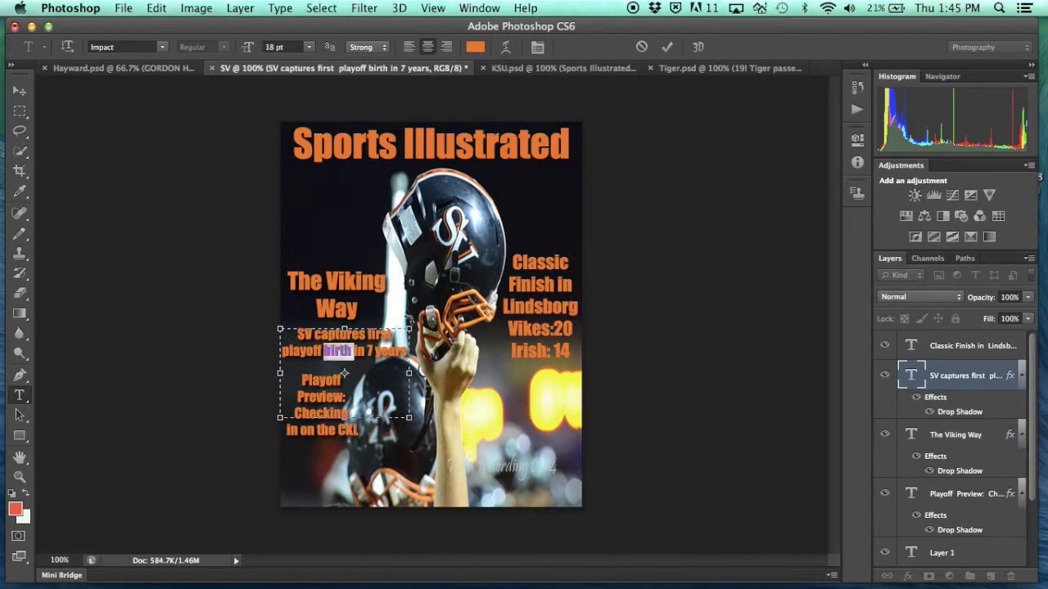
click(342, 394)
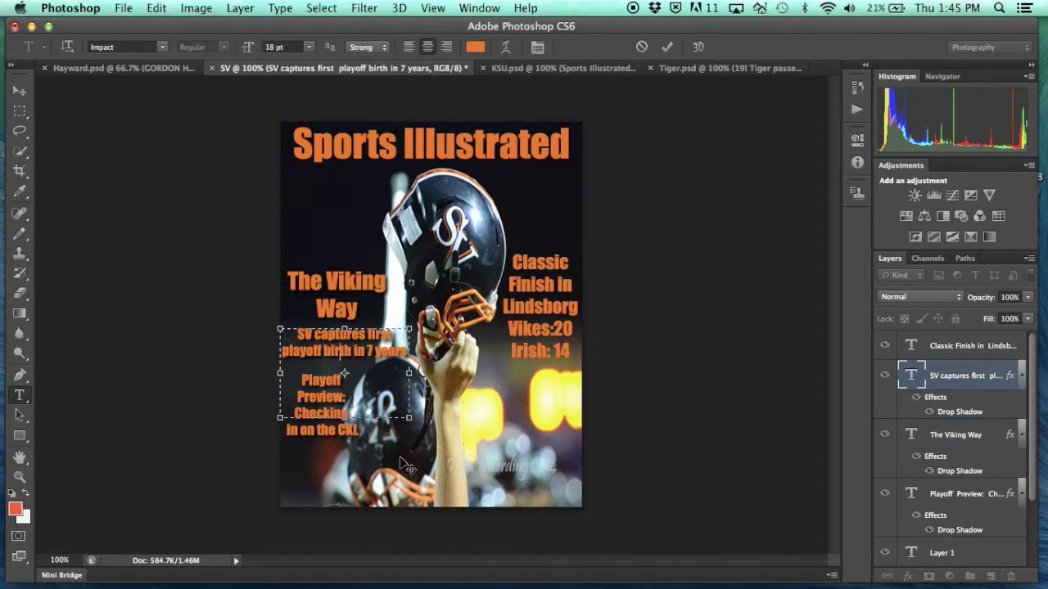